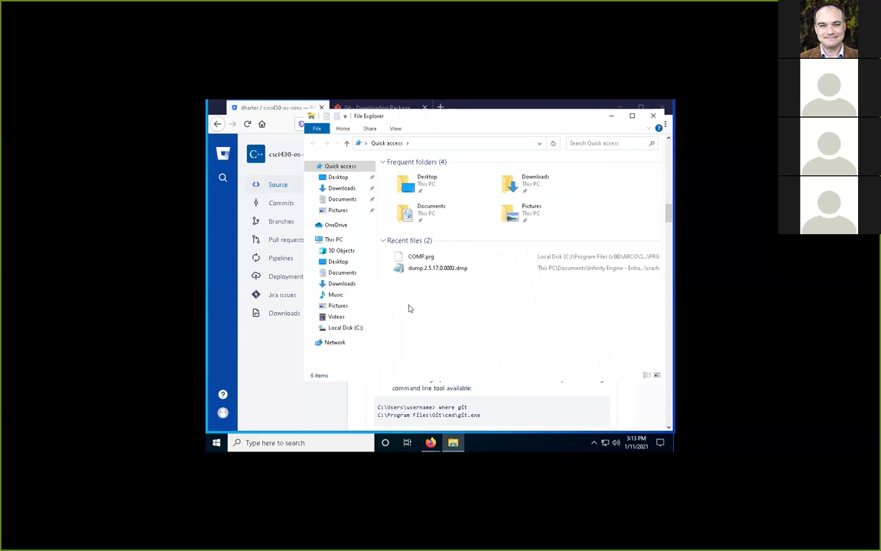
Launch Git-2.30.0-64-bit.exe from the Downloads folder
click(339, 189)
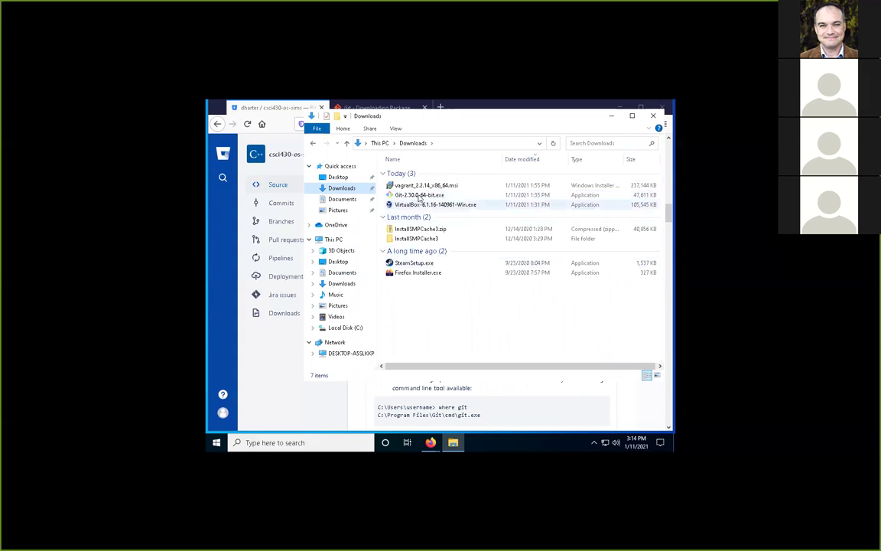
double_click(423, 196)
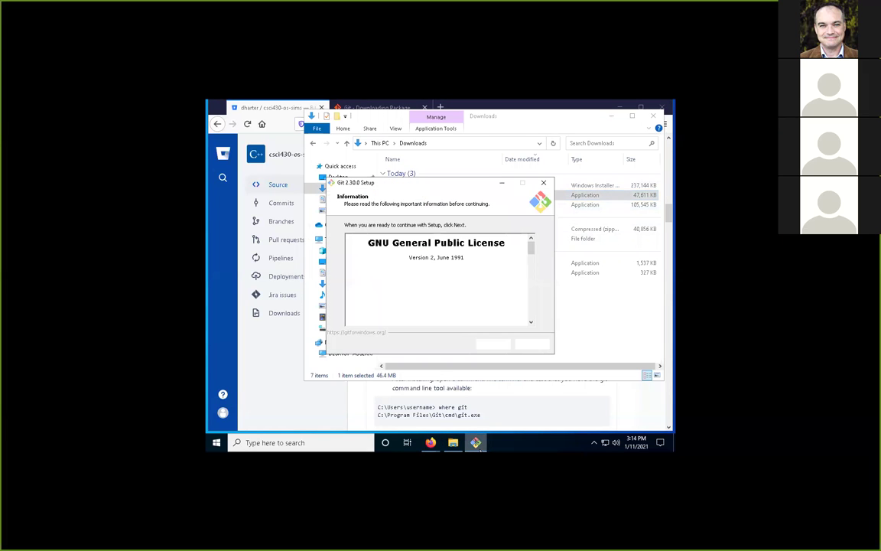
Accept the GNU GPL licence and confirm installing into the existing C:\Program Files\Git folder
drag(419, 188, 348, 170)
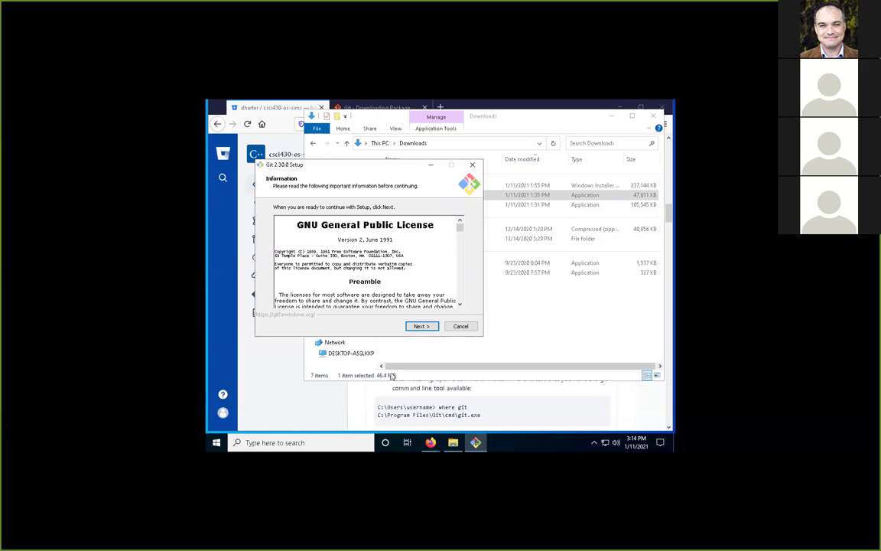
click(420, 326)
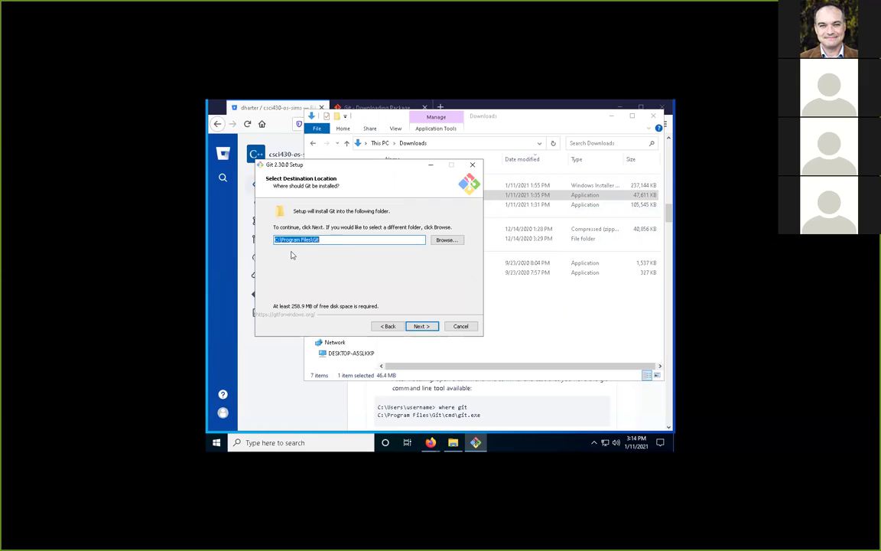
click(420, 328)
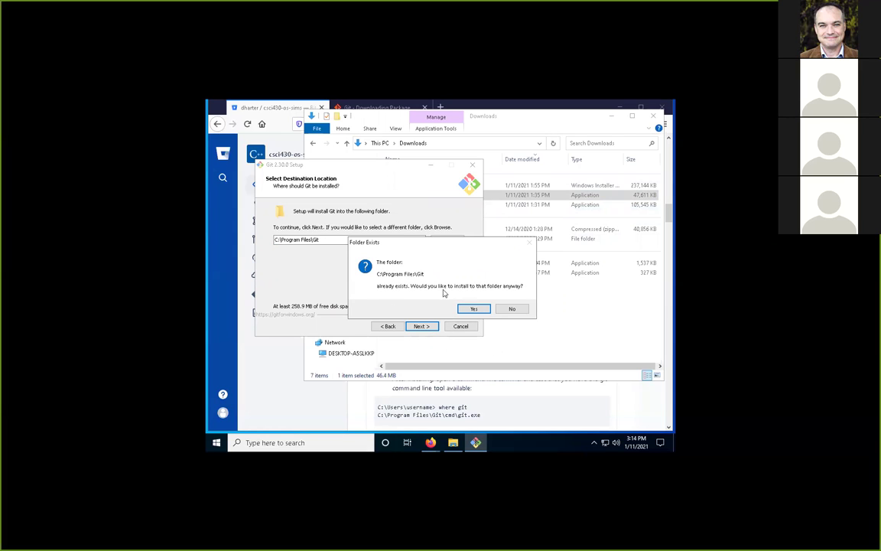
click(474, 309)
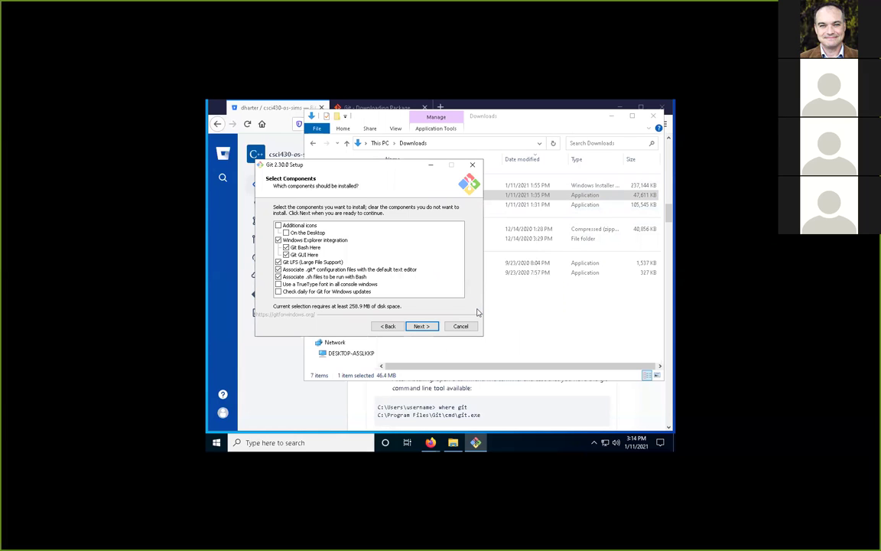
Keep default components, start menu folder, Vim editor, branch naming, PATH setting and OpenSSL
click(421, 326)
click(420, 327)
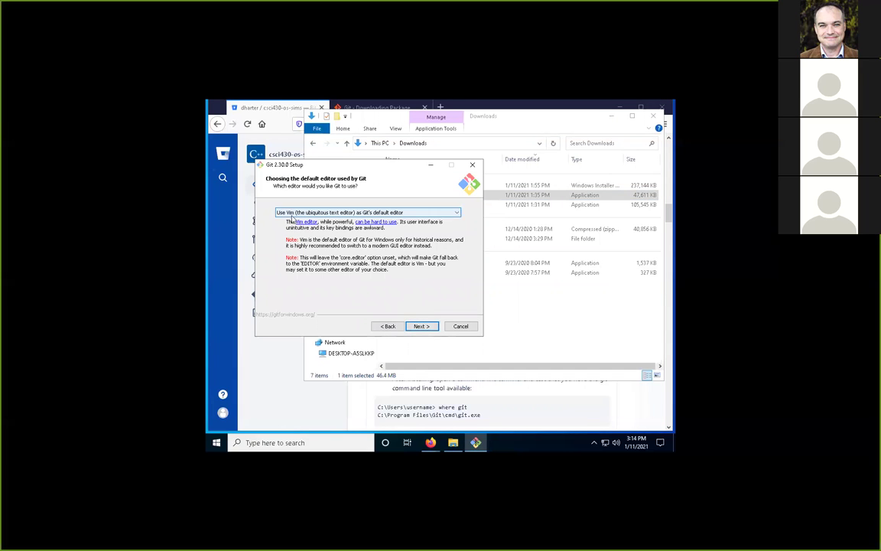
click(419, 326)
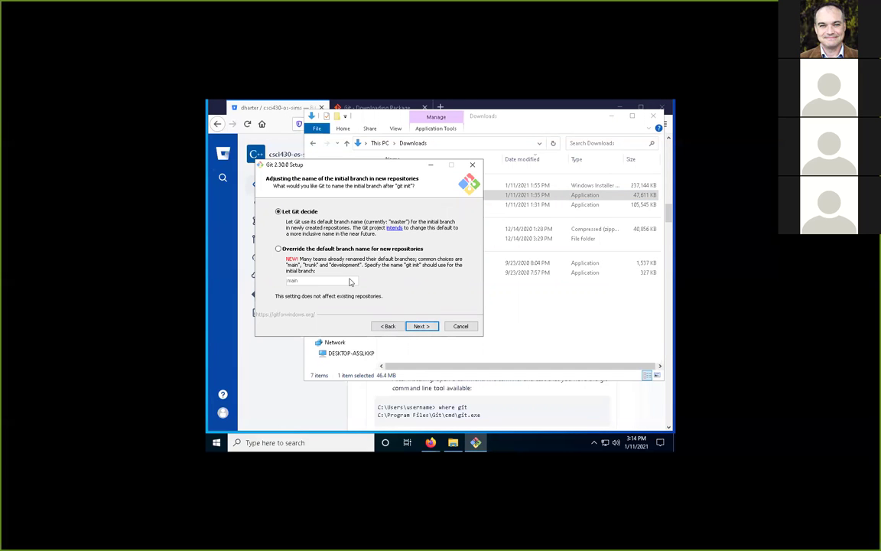
click(420, 327)
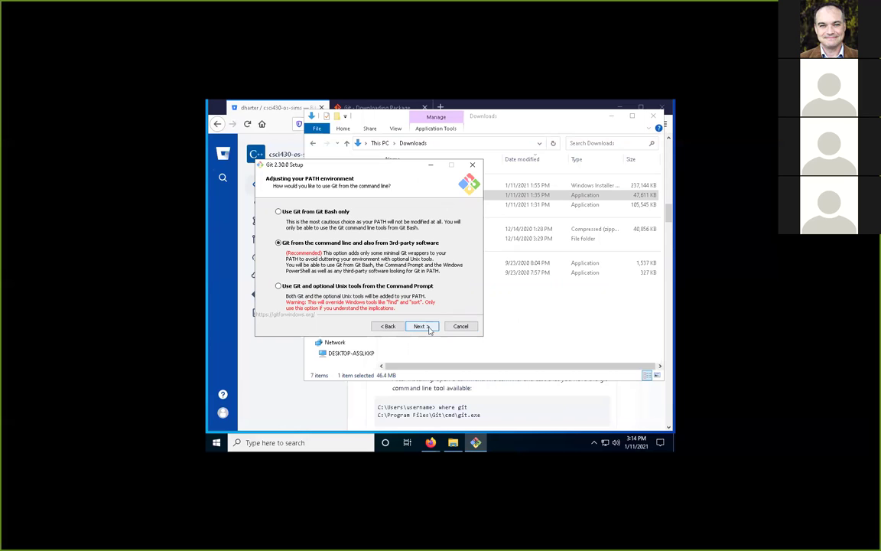
click(430, 329)
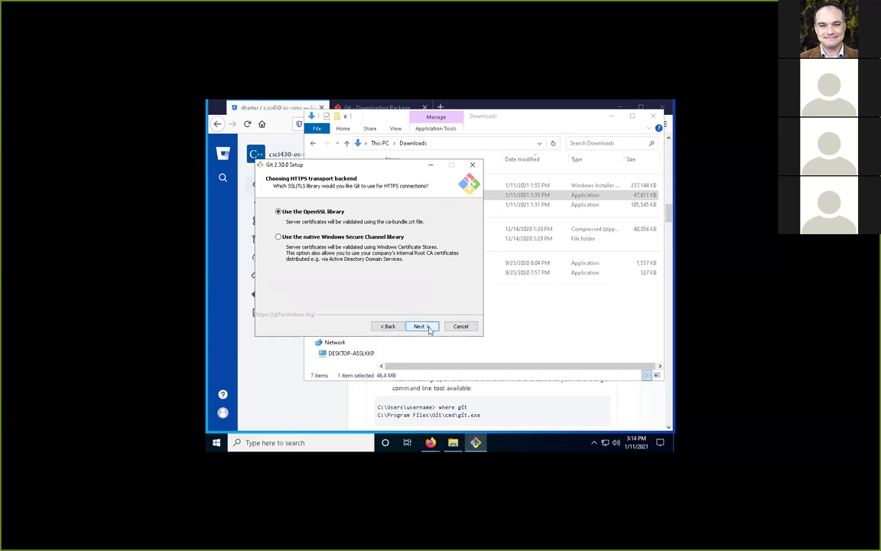
click(421, 326)
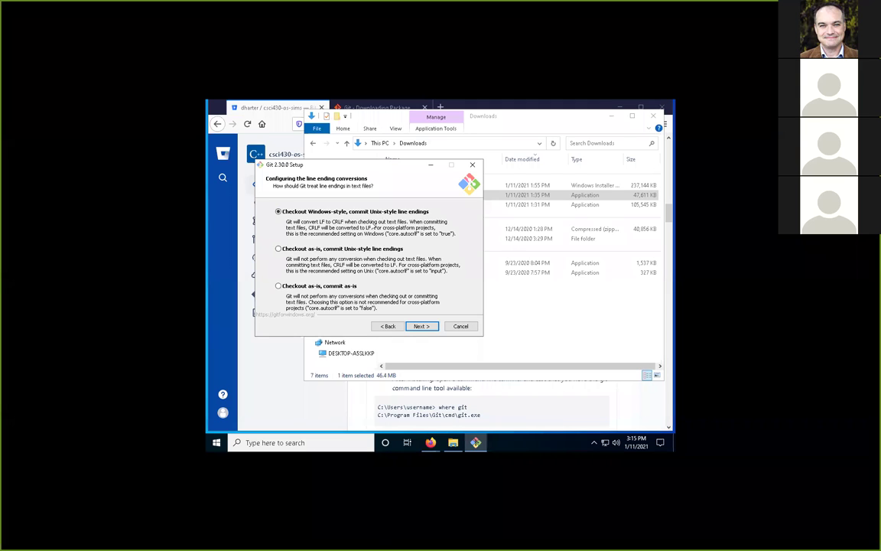
Set line endings to 'Checkout as-is, commit Unix-style line endings'
click(280, 249)
click(280, 286)
click(278, 249)
click(421, 327)
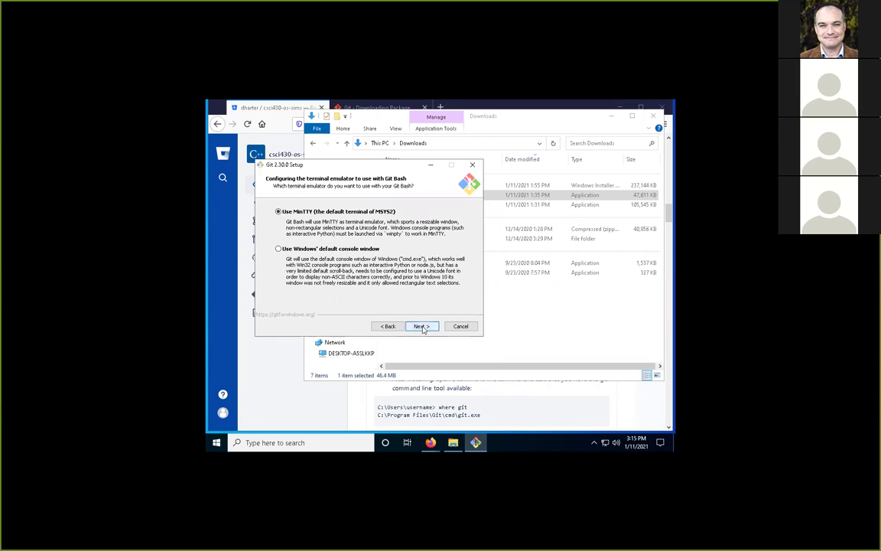
Keep MinTTY, default pull behaviour, Git Credential Manager Core and file system caching, then install
click(421, 327)
click(421, 327)
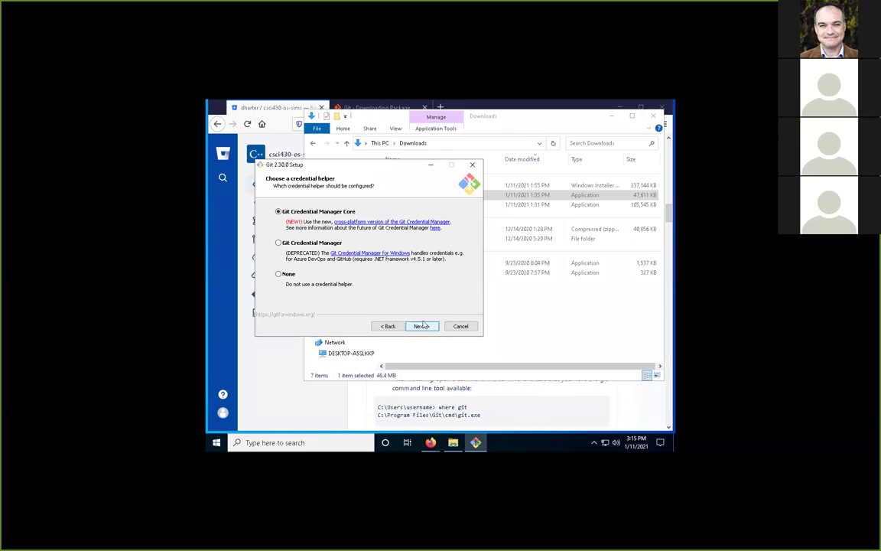
click(429, 327)
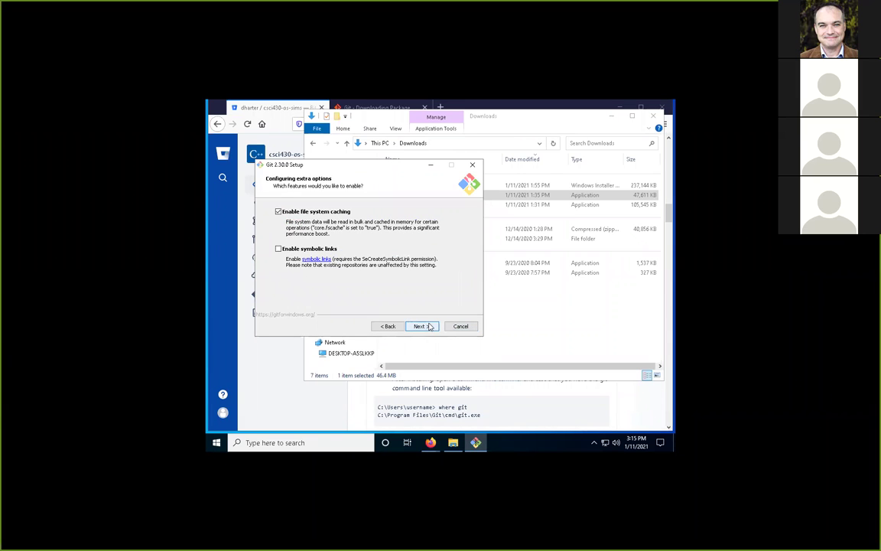
click(429, 327)
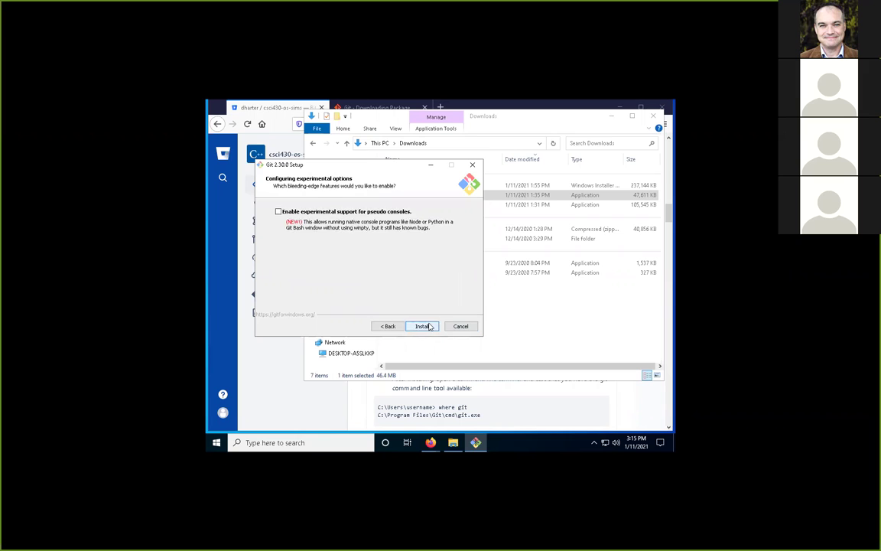
click(421, 326)
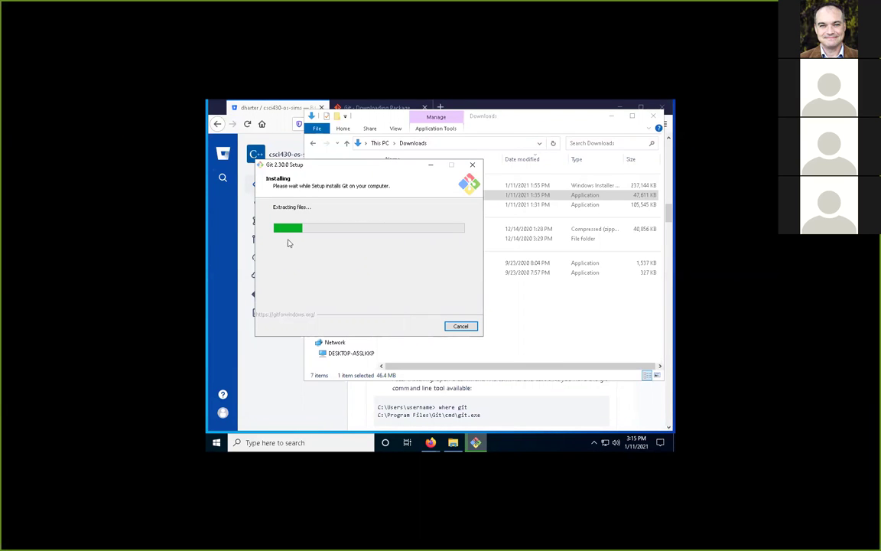
Move the installer aside while files extract and bring the Bitbucket README to the front
drag(339, 167, 315, 137)
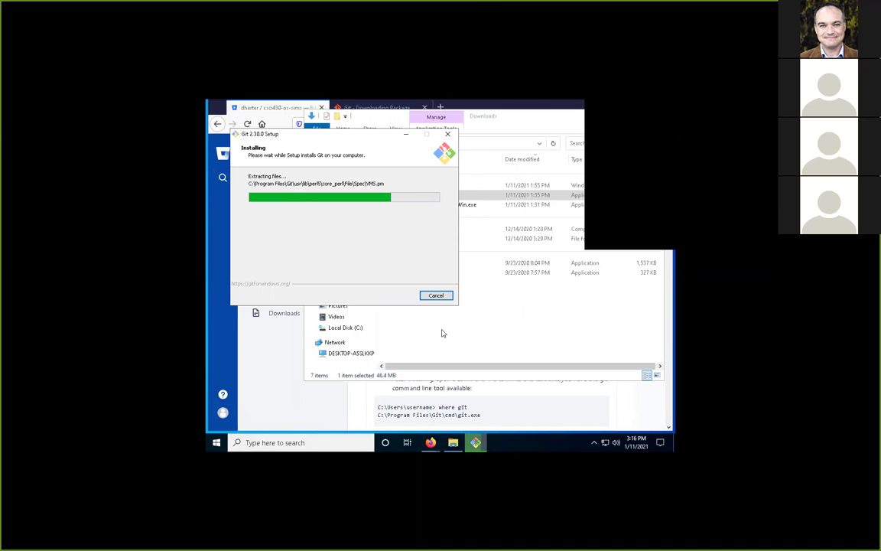
click(520, 406)
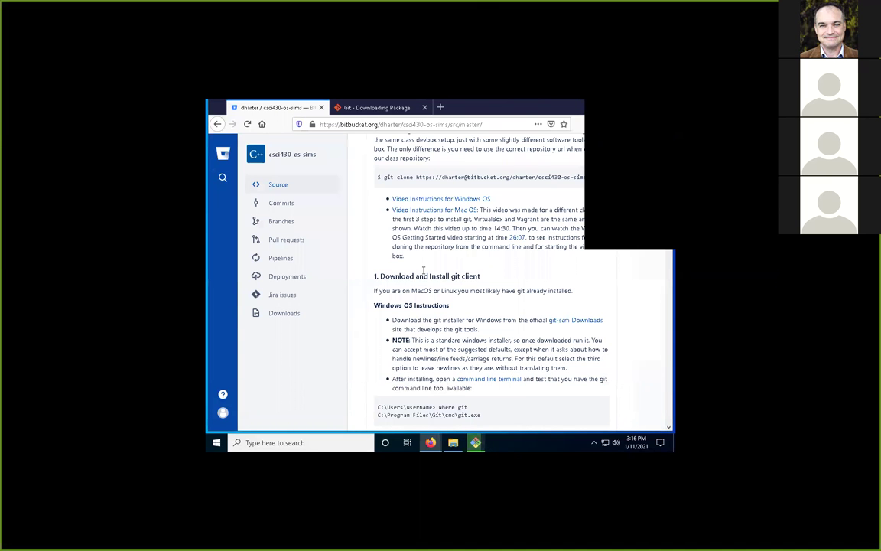
Finish the Git setup wizard with View Release Notes unchecked
scroll(423, 272, down, 4)
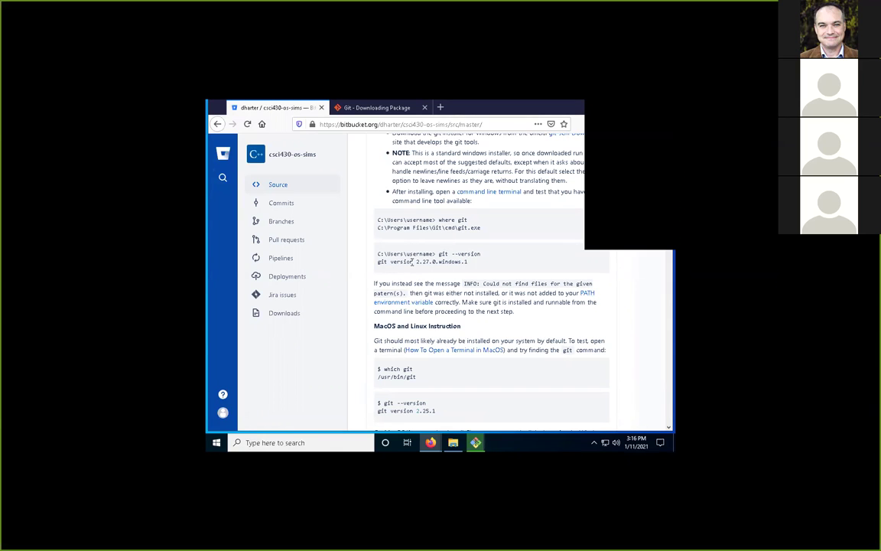
scroll(429, 279, up, 2)
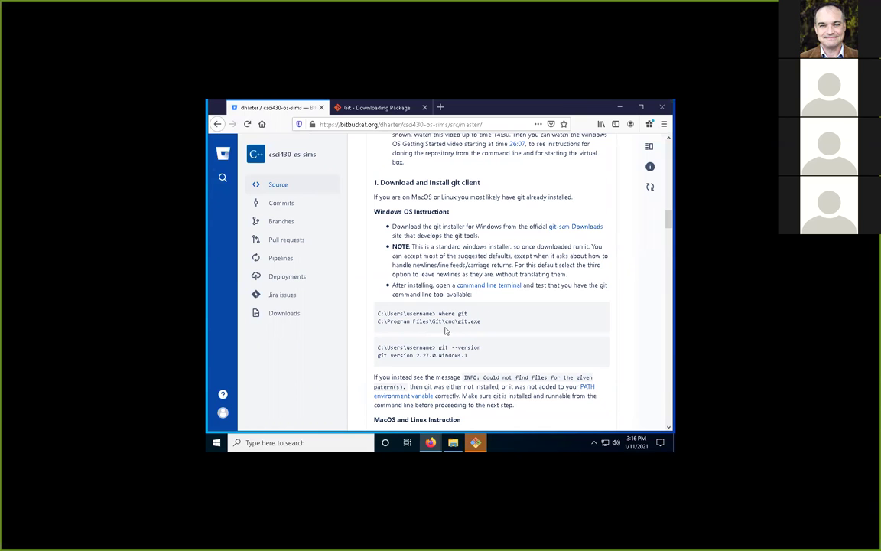
click(475, 442)
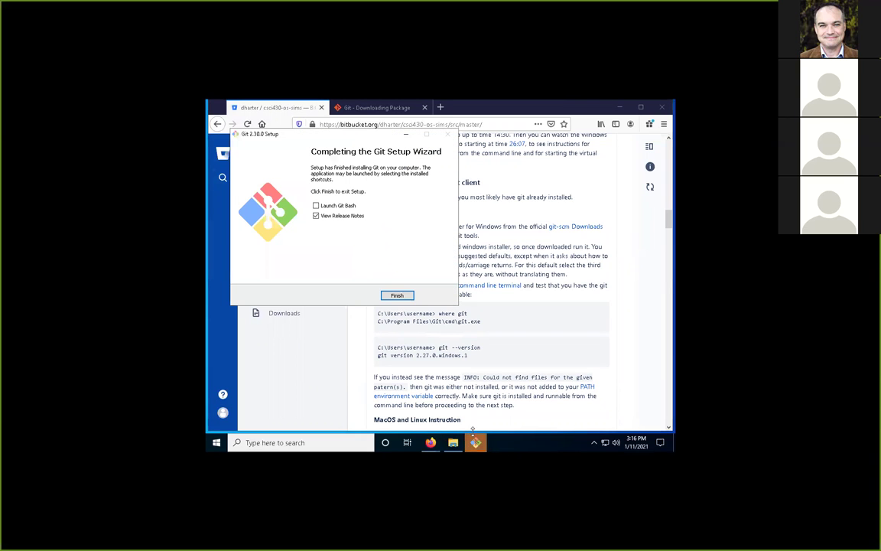
click(314, 217)
click(397, 294)
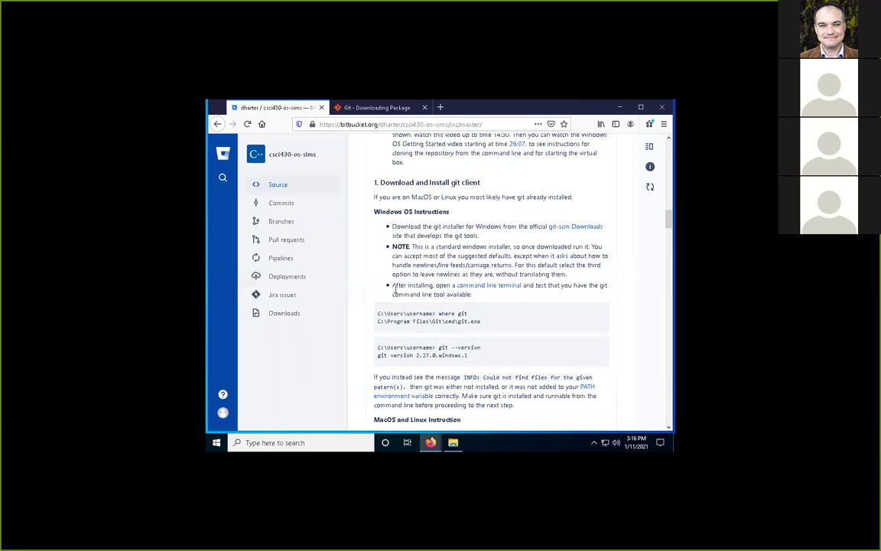
Show the Start menu app list with the new Git Bash, Git CMD and Git GUI entries
scroll(429, 320, down, 2)
scroll(459, 230, down, 1)
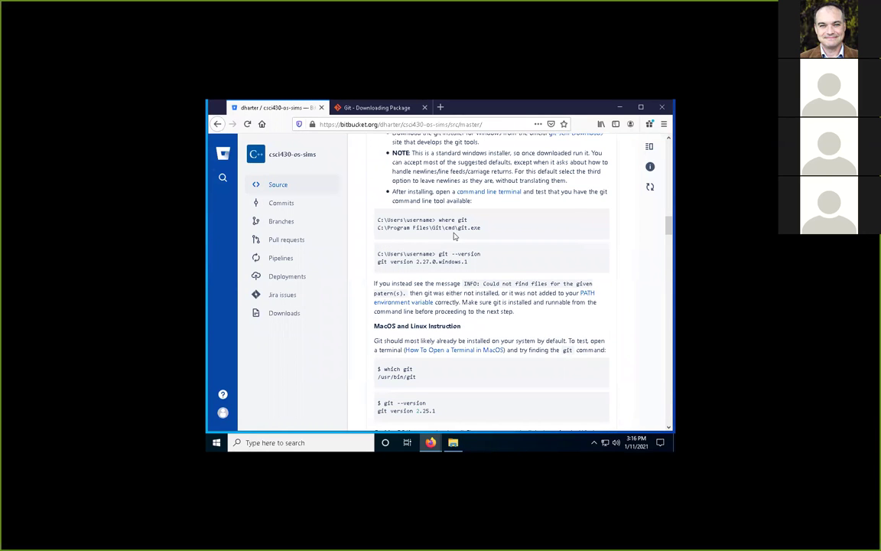
click(217, 441)
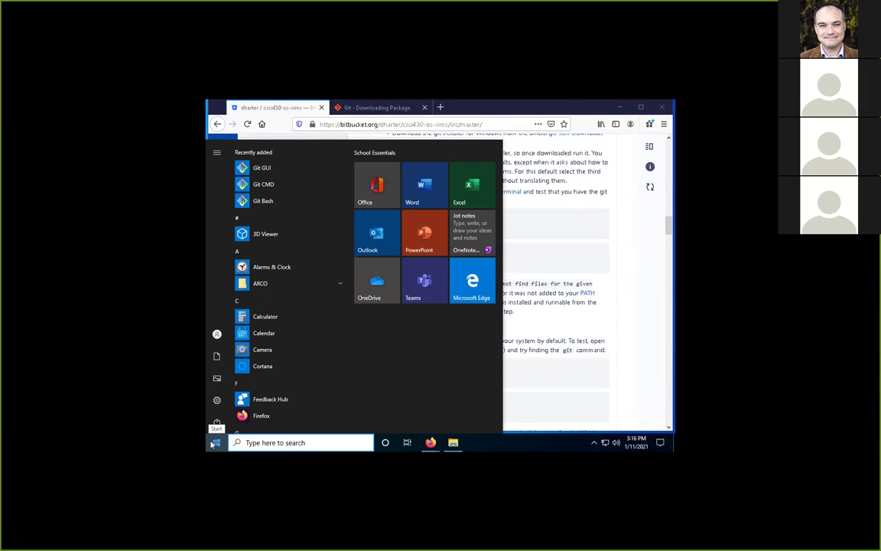
click(217, 442)
click(217, 442)
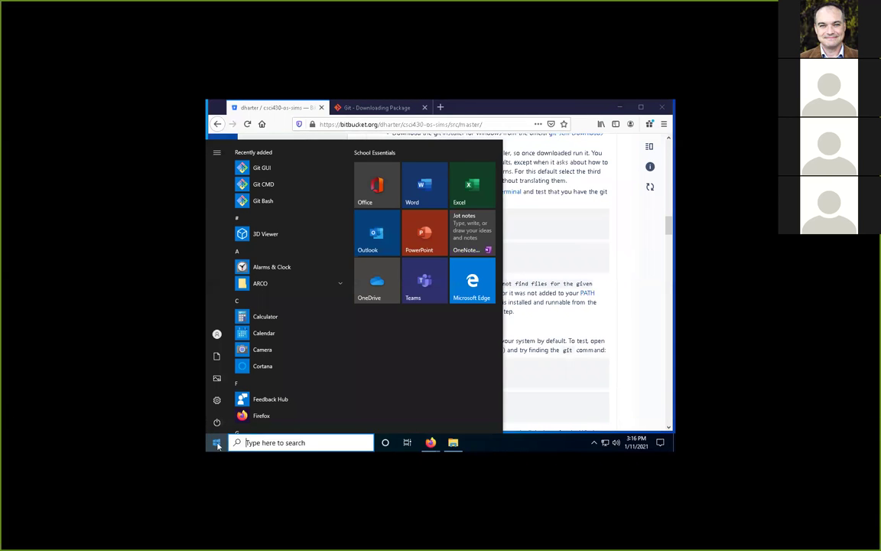